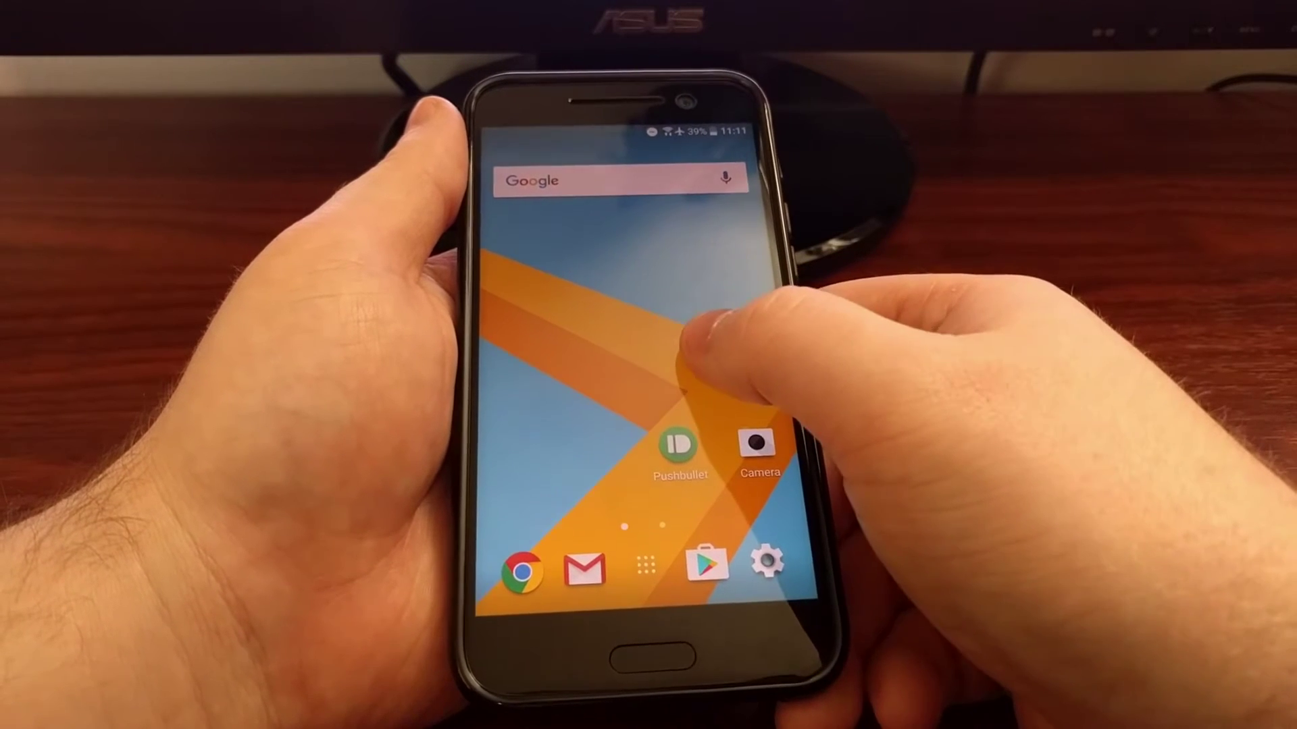
Long-press the home screen and choose Edit current theme
{"action": "left_click", "coordinate": [709, 330]}
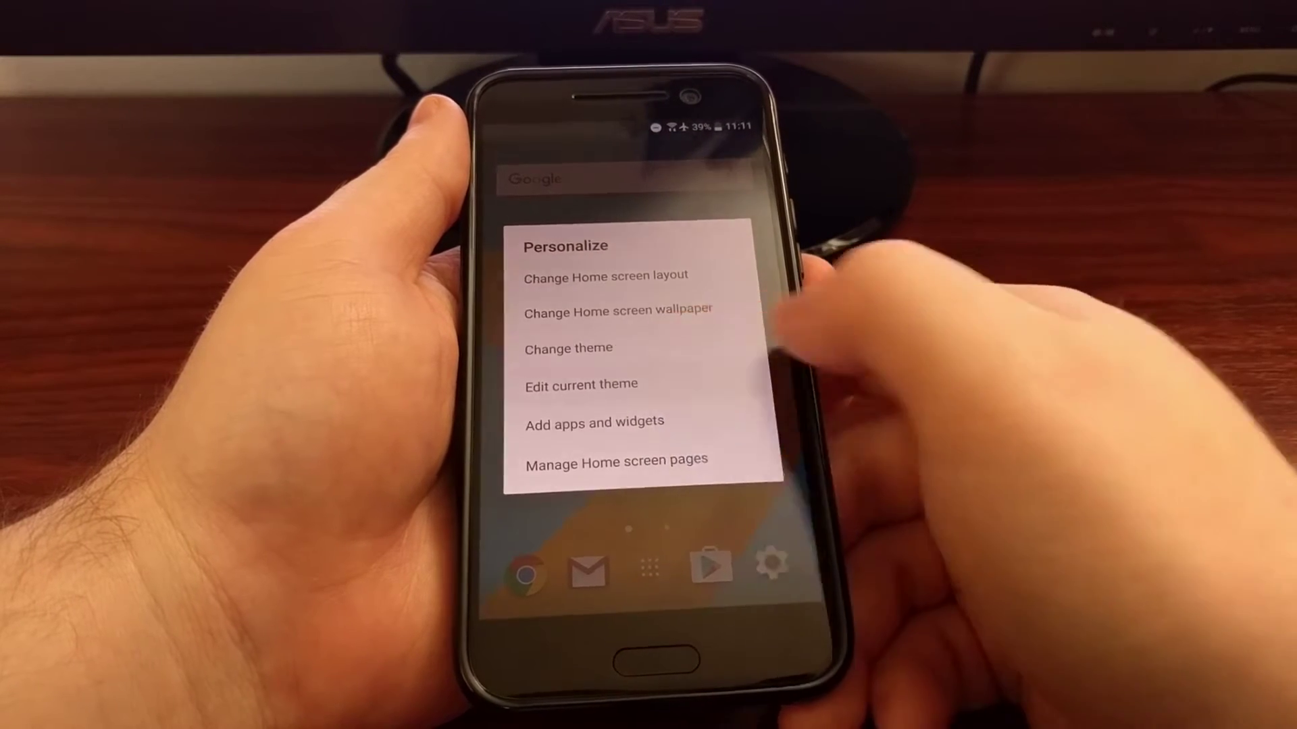
{"action": "left_click", "coordinate": [581, 384]}
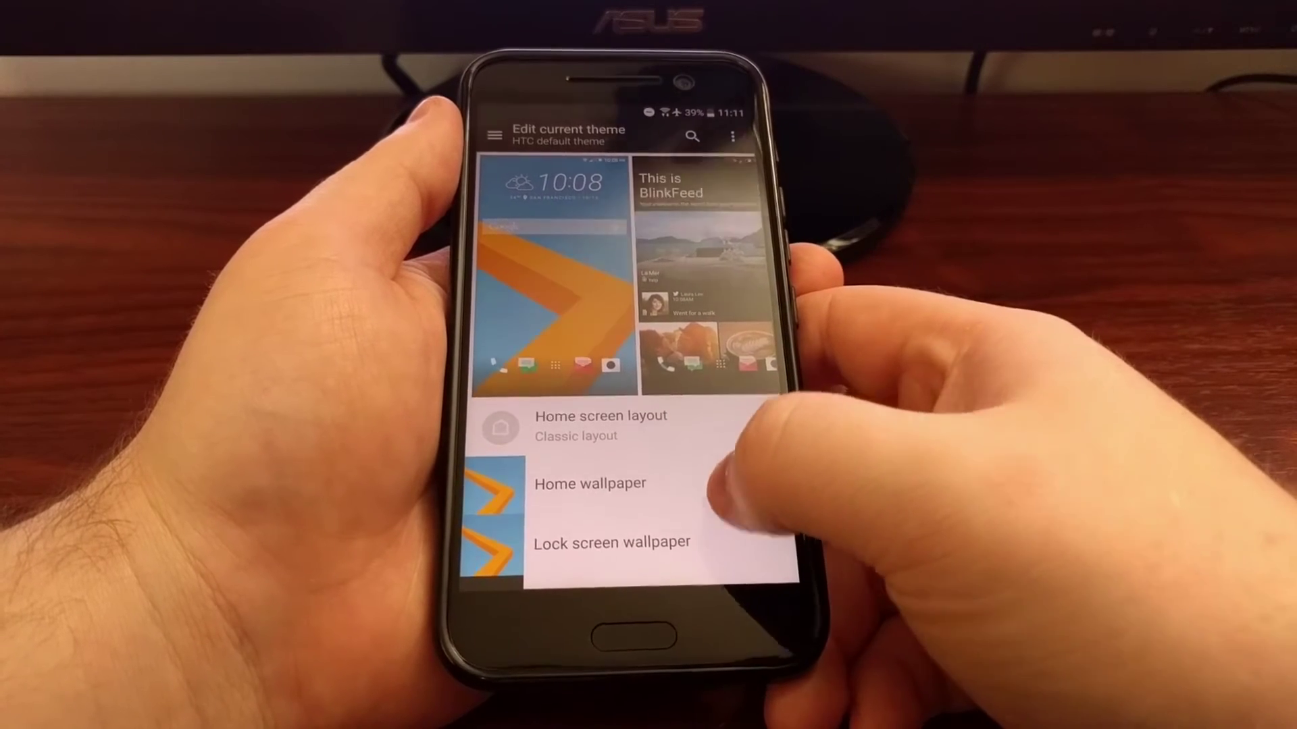
{"action": "scroll", "coordinate": [628, 406], "scroll_direction": "down", "scroll_amount": 5}
{"action": "scroll", "coordinate": [628, 405], "scroll_direction": "down", "scroll_amount": 2}
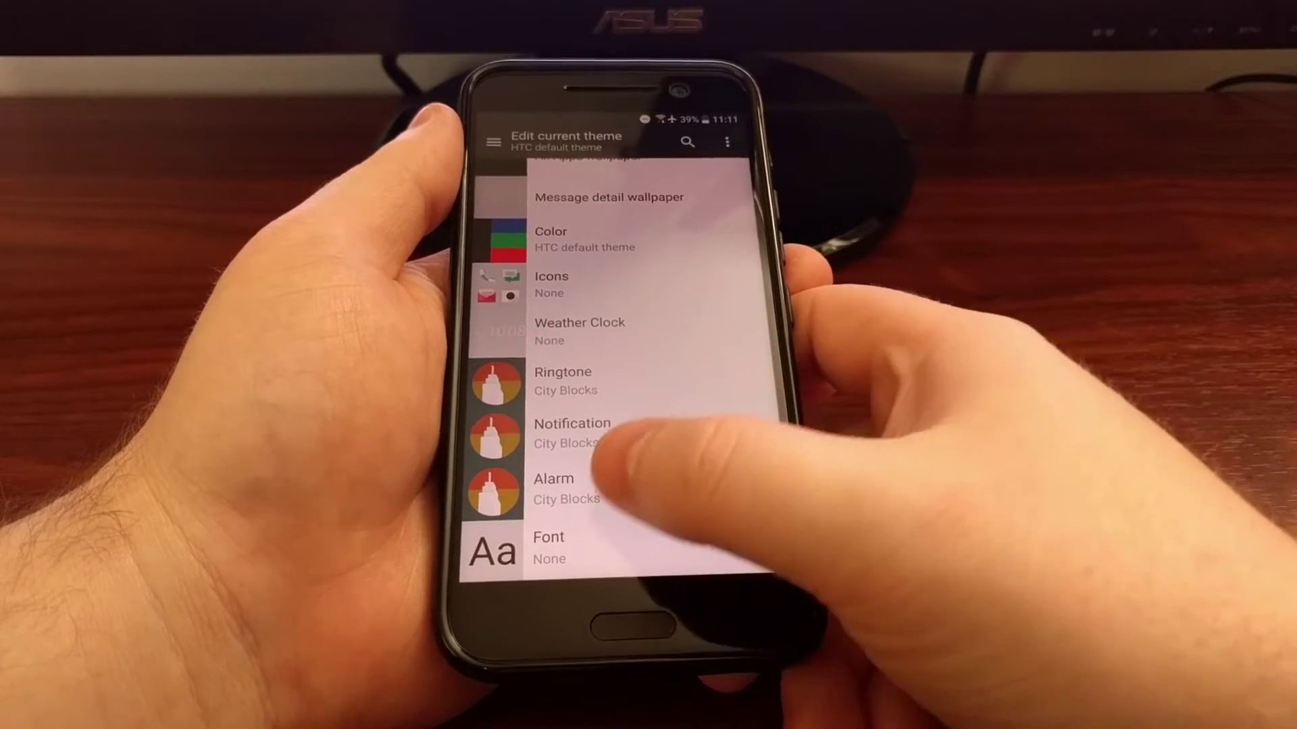
Browse the Fonts collection and open the free Pixel font's details page
{"action": "left_click", "coordinate": [608, 547]}
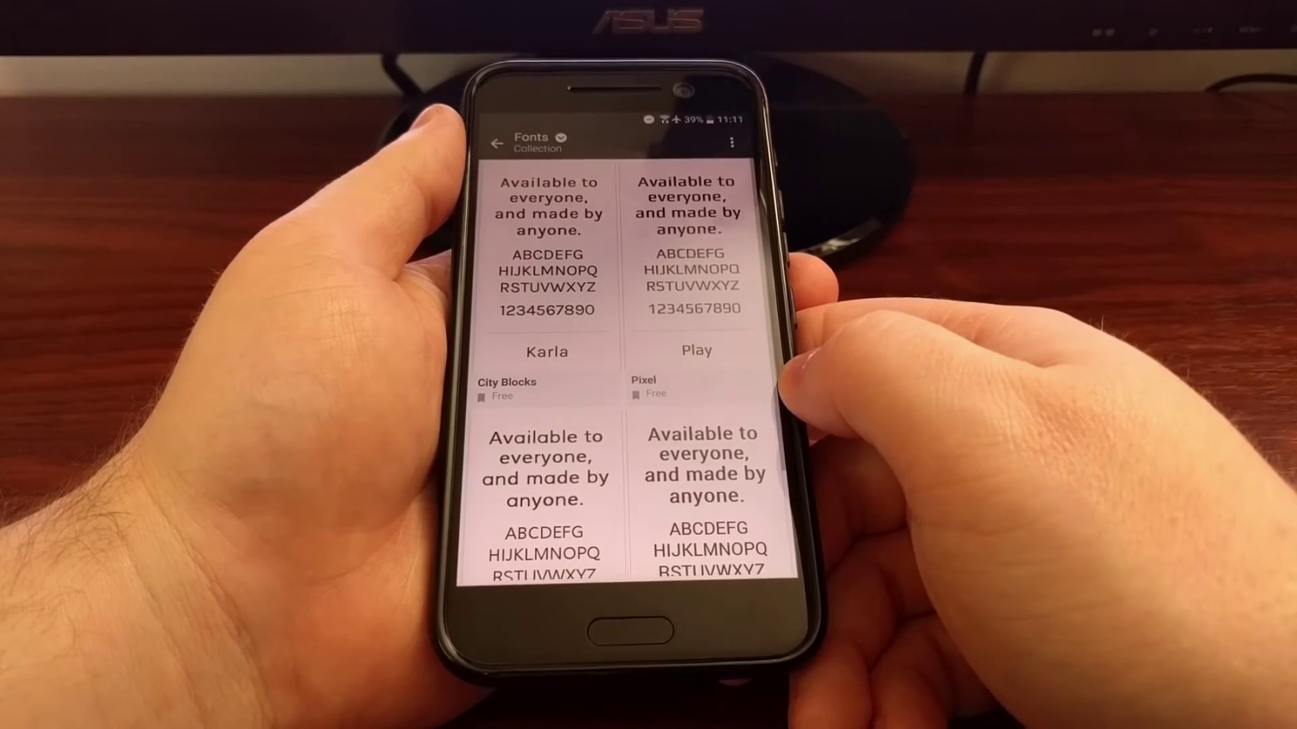
{"action": "scroll", "coordinate": [725, 416], "scroll_direction": "down", "scroll_amount": 2}
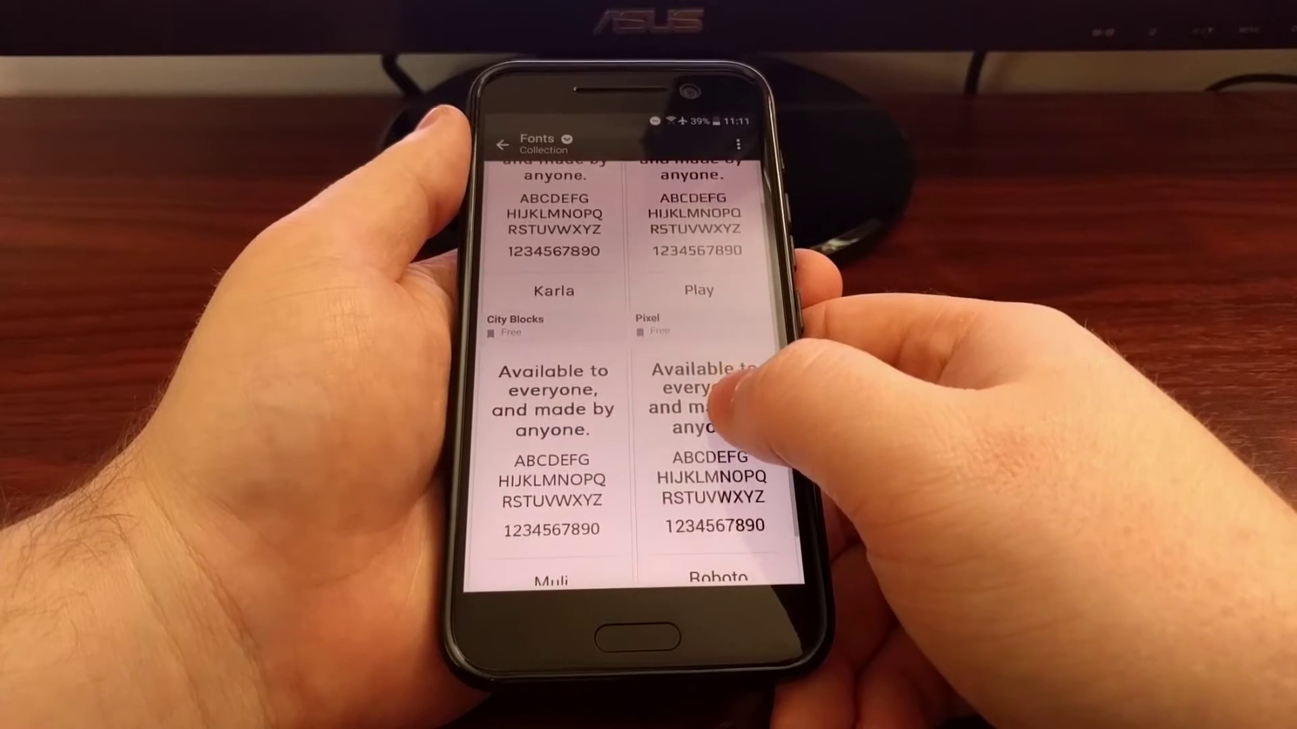
{"action": "scroll", "coordinate": [724, 406], "scroll_direction": "up", "scroll_amount": 2}
{"action": "scroll", "coordinate": [672, 376], "scroll_direction": "up", "scroll_amount": 2}
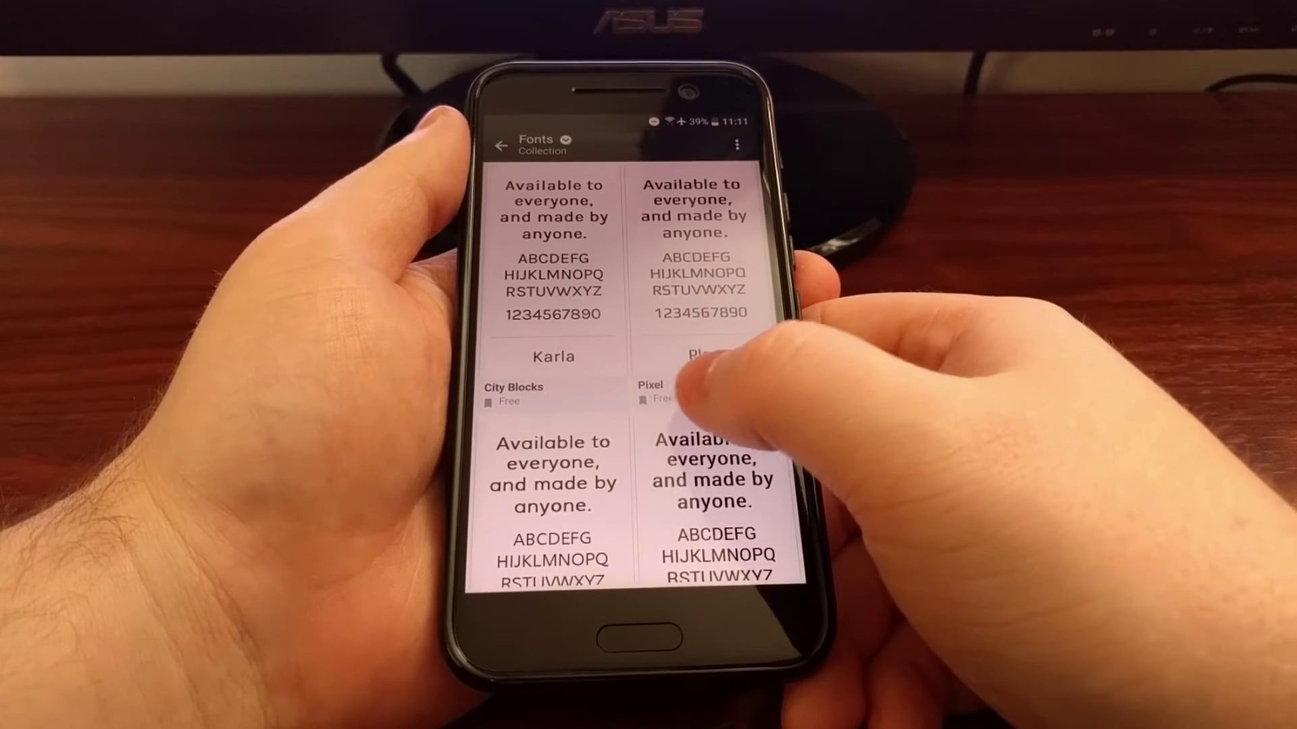
{"action": "mouse_move", "coordinate": [729, 466]}
{"action": "left_mouse_down"}
{"action": "mouse_move", "coordinate": [749, 320]}
{"action": "mouse_move", "coordinate": [725, 375]}
{"action": "left_mouse_up"}
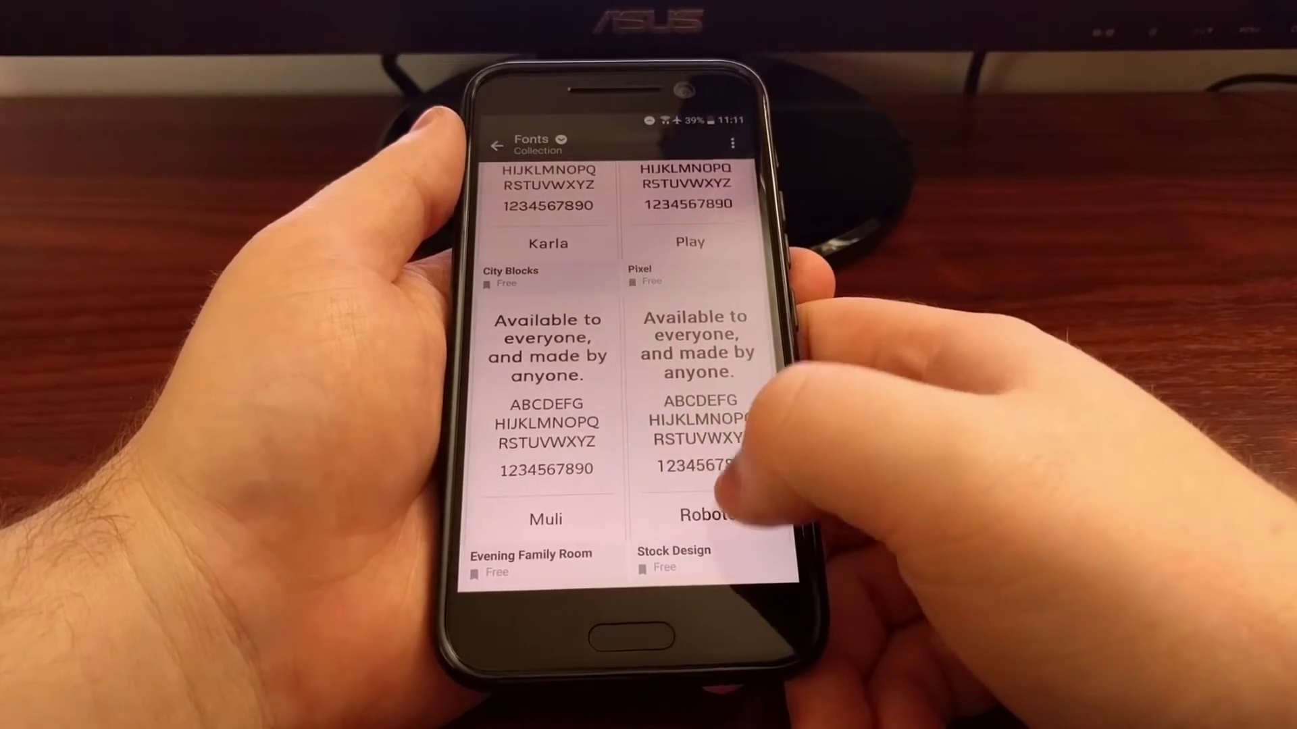
{"action": "mouse_move", "coordinate": [723, 354]}
{"action": "left_mouse_down"}
{"action": "mouse_move", "coordinate": [723, 445]}
{"action": "mouse_move", "coordinate": [711, 421]}
{"action": "left_mouse_up"}
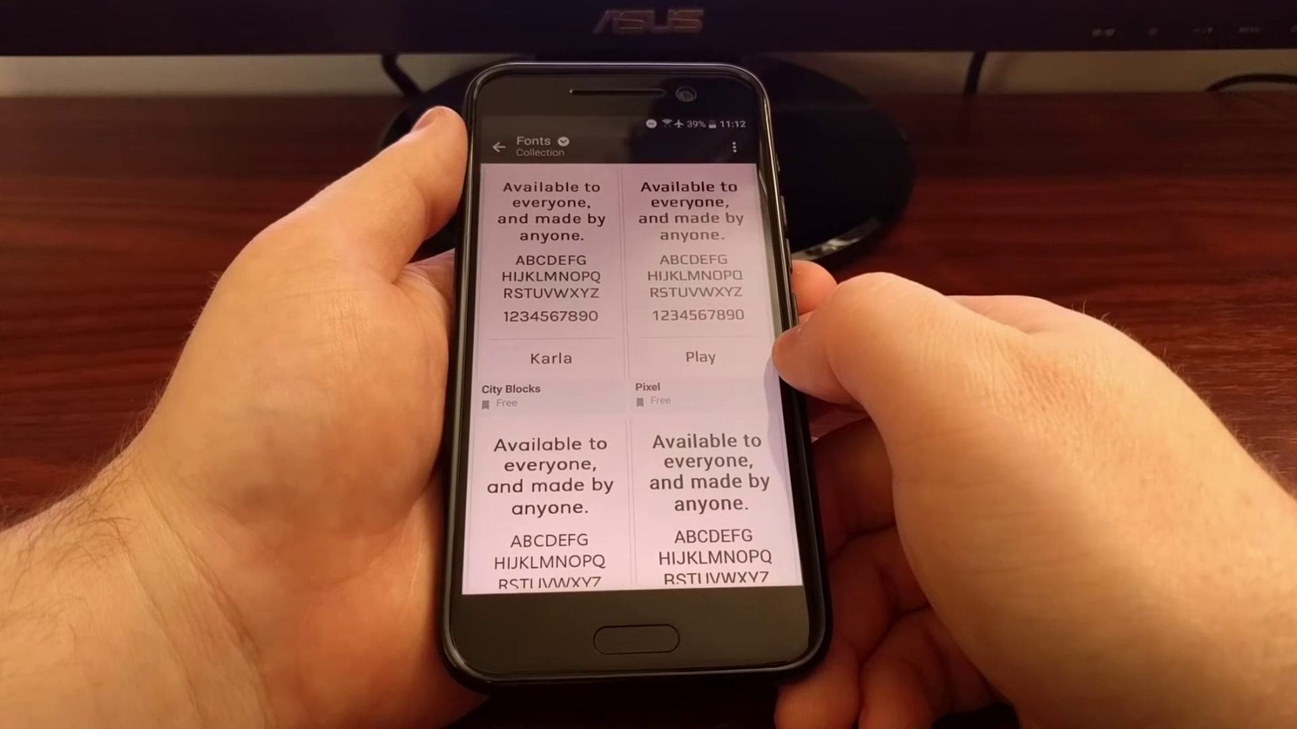
{"action": "left_click", "coordinate": [714, 268]}
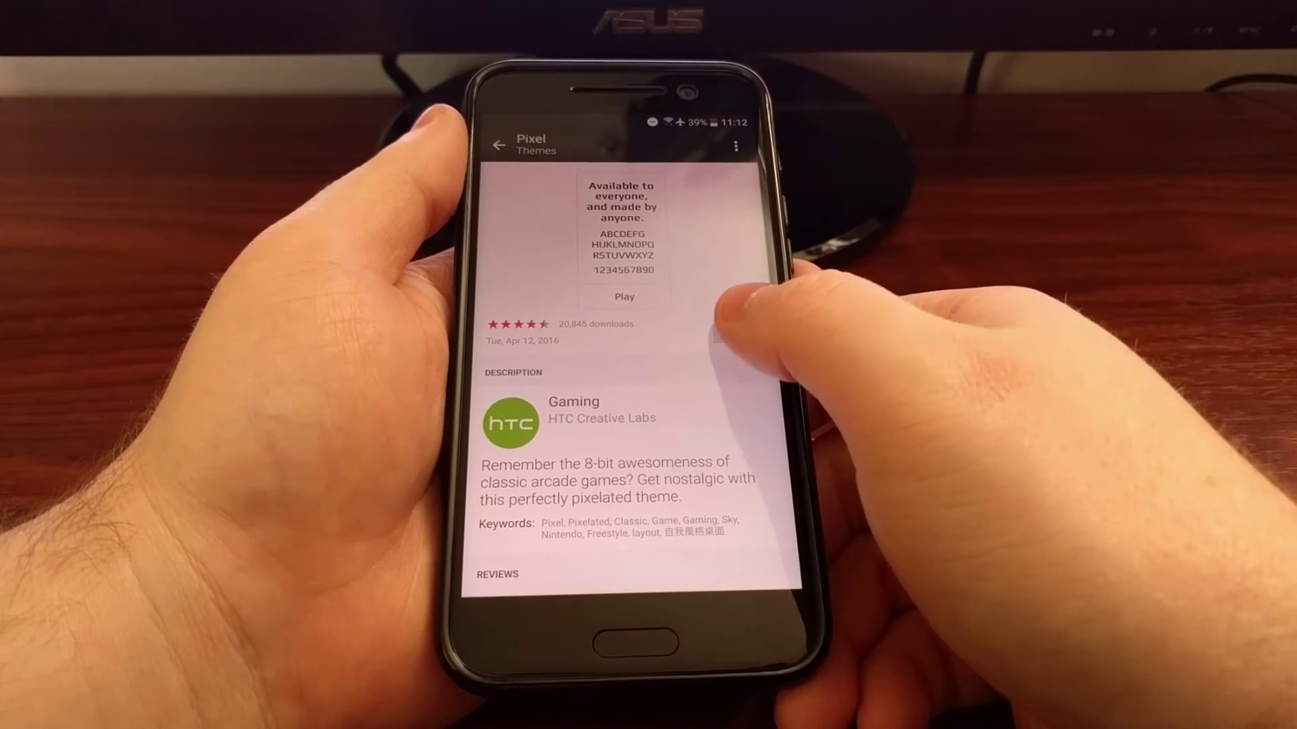
Apply the Pixel font, confirm 'Font applied', and return home
{"action": "left_click", "coordinate": [734, 328]}
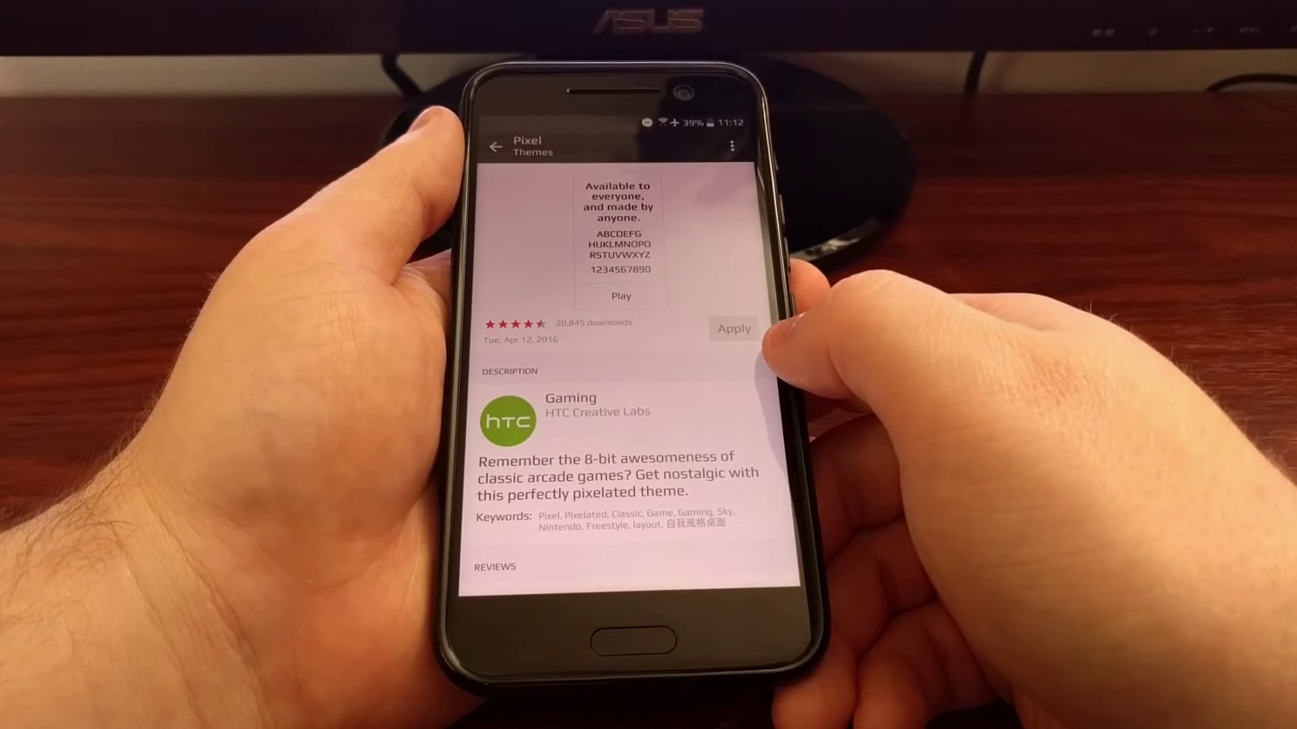
{"action": "left_click", "coordinate": [733, 329]}
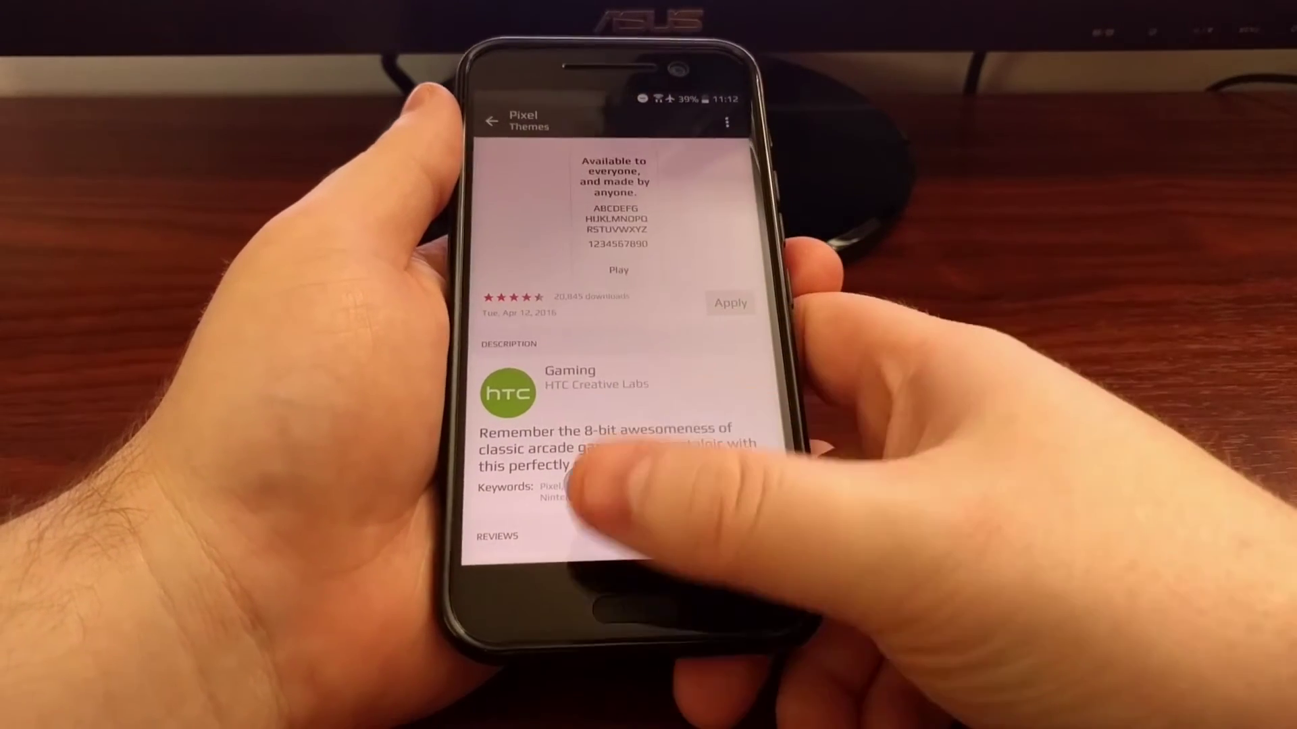
{"action": "key", "text": "Home"}
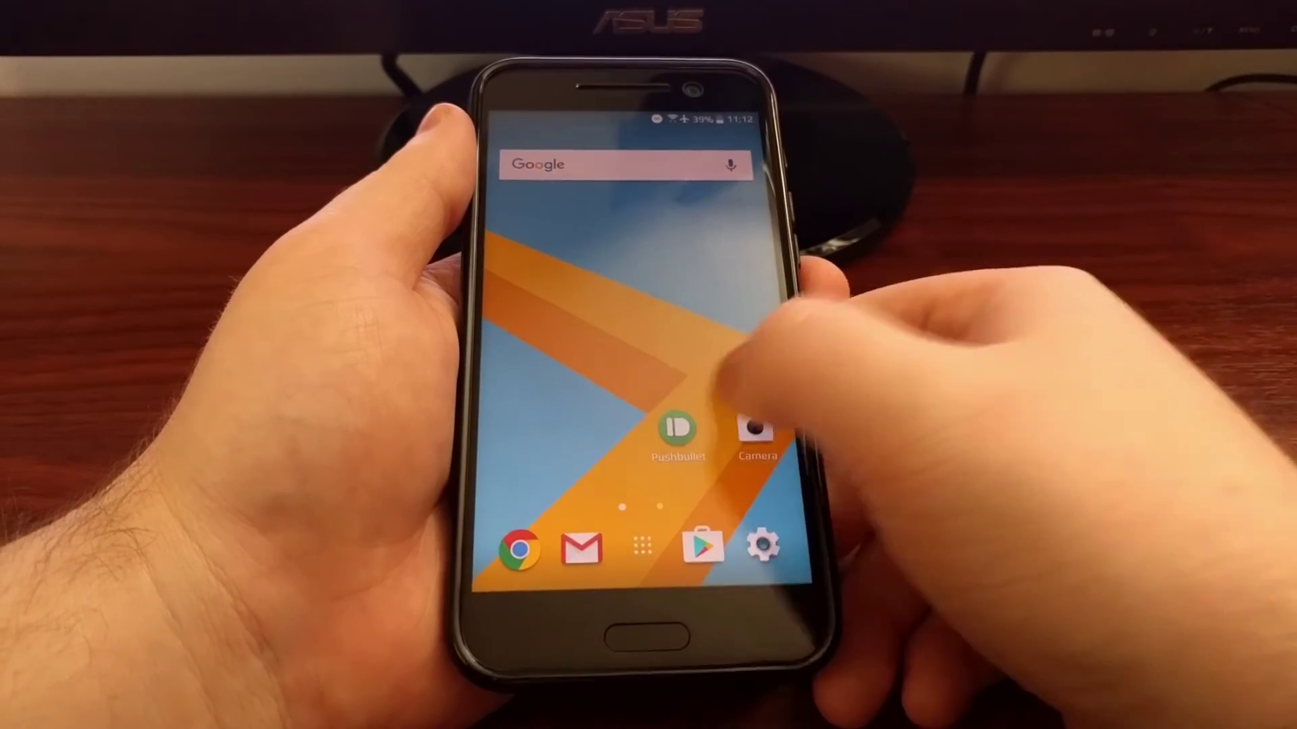
Check the Pixel font on home pages and quick settings, then launch Settings
{"action": "left_click_drag", "start_coordinate": [759, 385], "coordinate": [668, 386]}
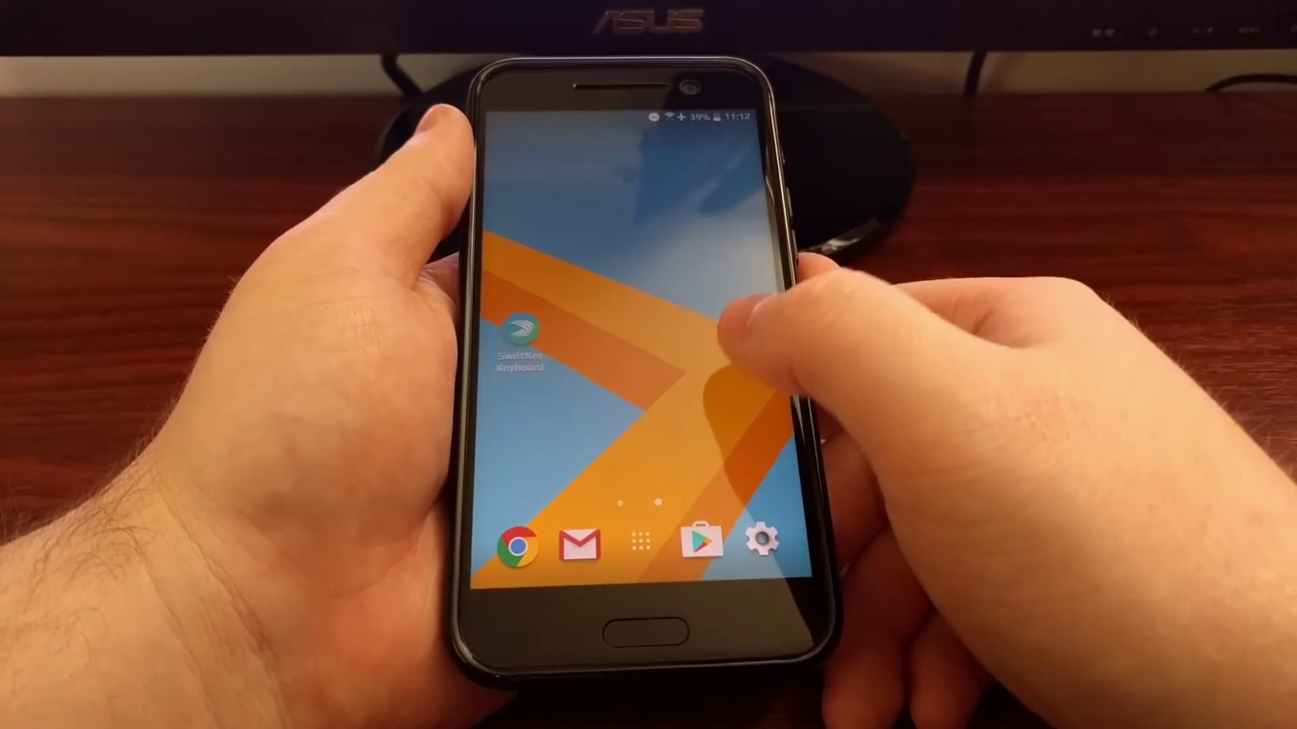
{"action": "left_click_drag", "start_coordinate": [729, 334], "coordinate": [810, 334]}
{"action": "left_click_drag", "start_coordinate": [699, 117], "coordinate": [750, 304]}
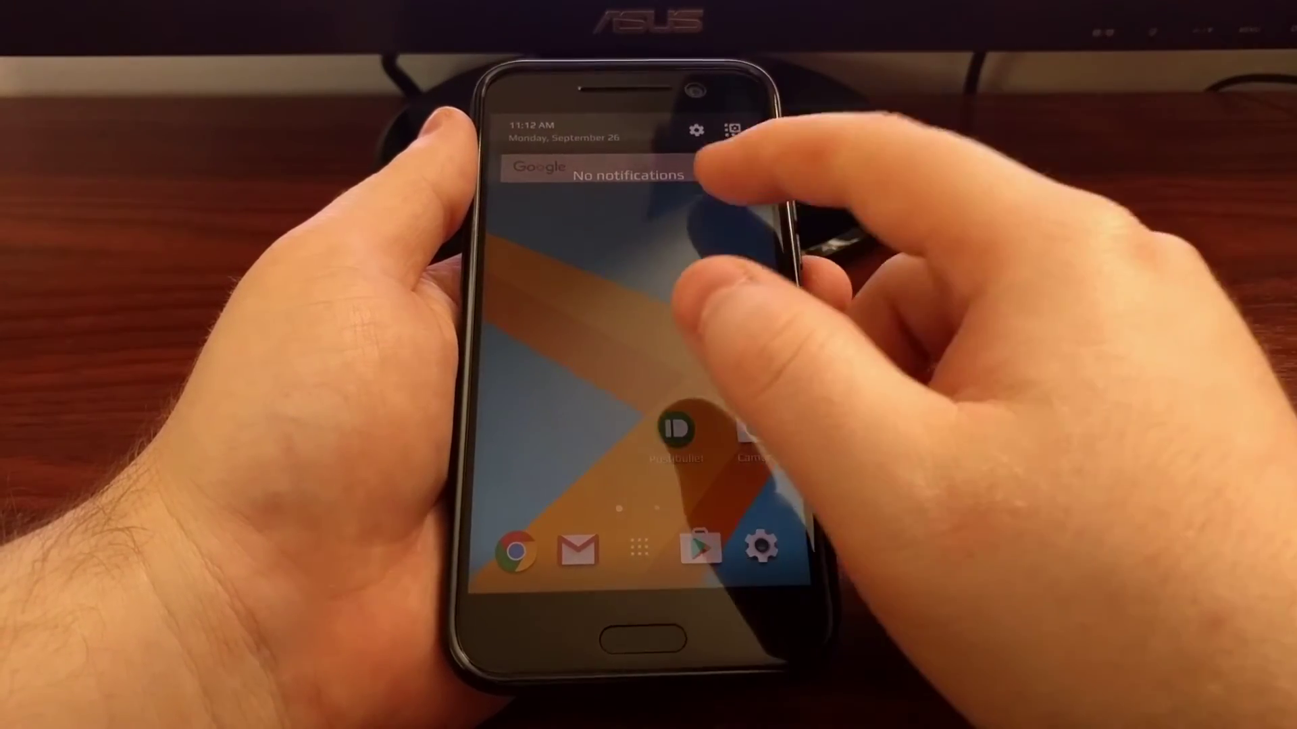
{"action": "left_click_drag", "start_coordinate": [723, 172], "coordinate": [781, 294]}
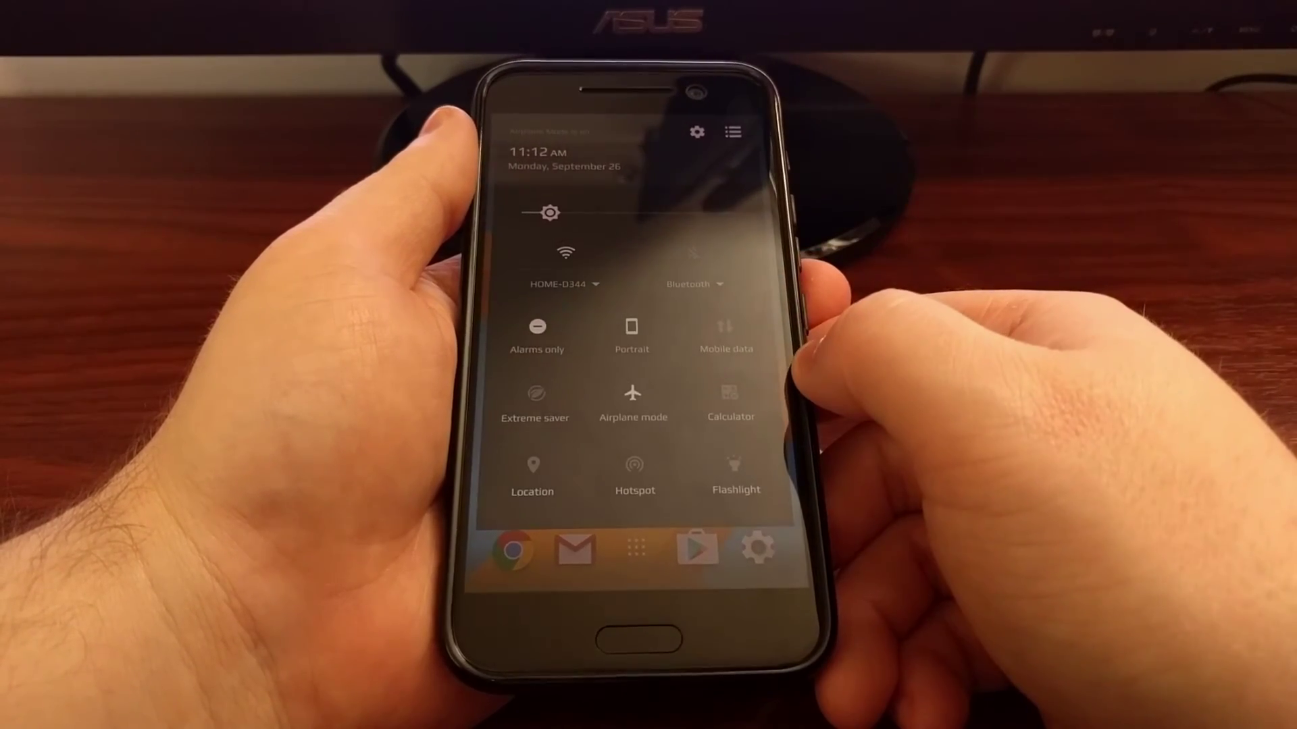
{"action": "left_click_drag", "start_coordinate": [749, 457], "coordinate": [750, 204]}
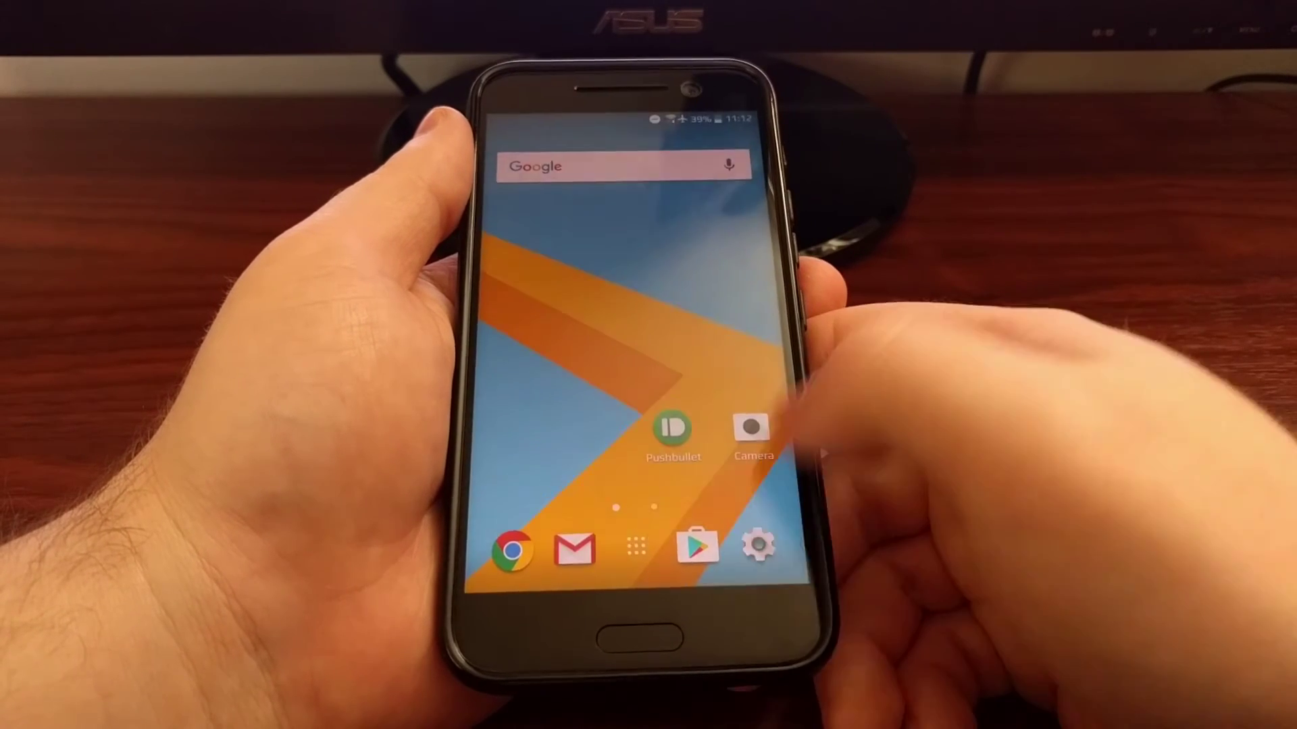
{"action": "left_click", "coordinate": [761, 549]}
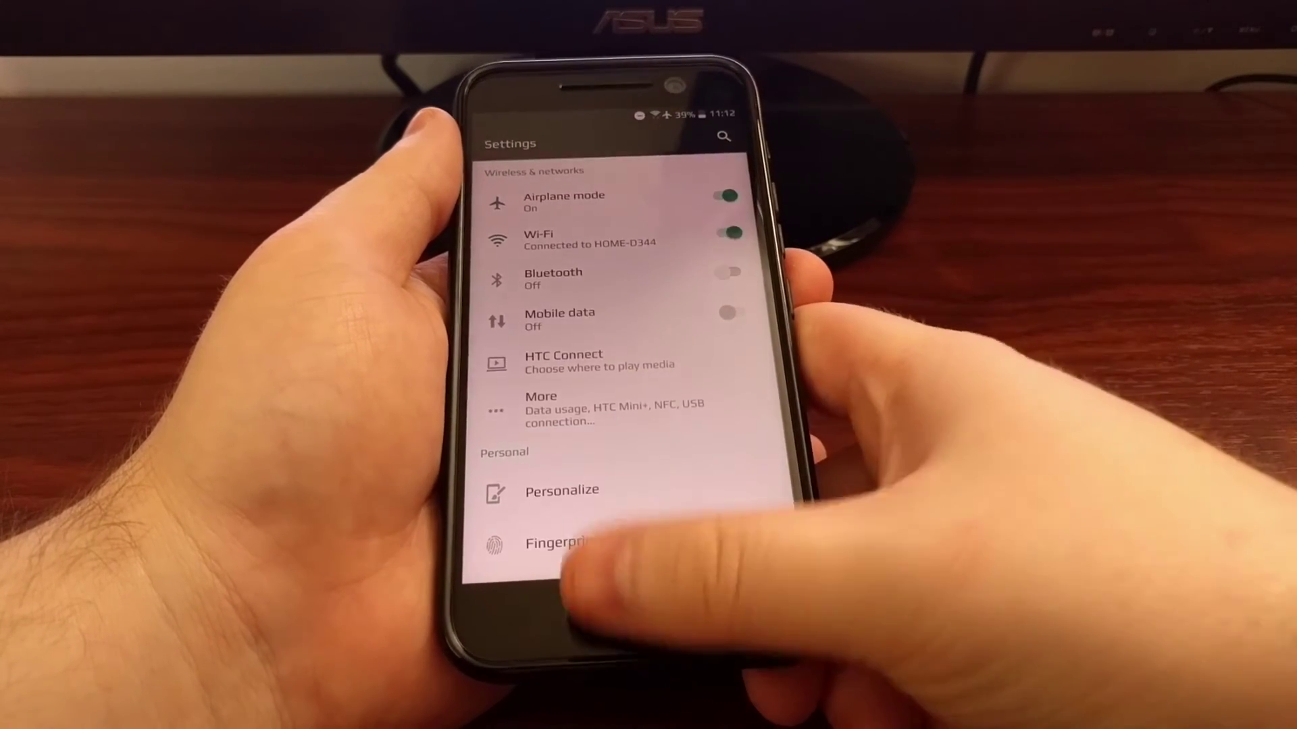
Go home and open Edit current theme's Font choices, showing Karla and Play previews
{"action": "left_click", "coordinate": [641, 635]}
{"action": "left_click", "coordinate": [709, 345]}
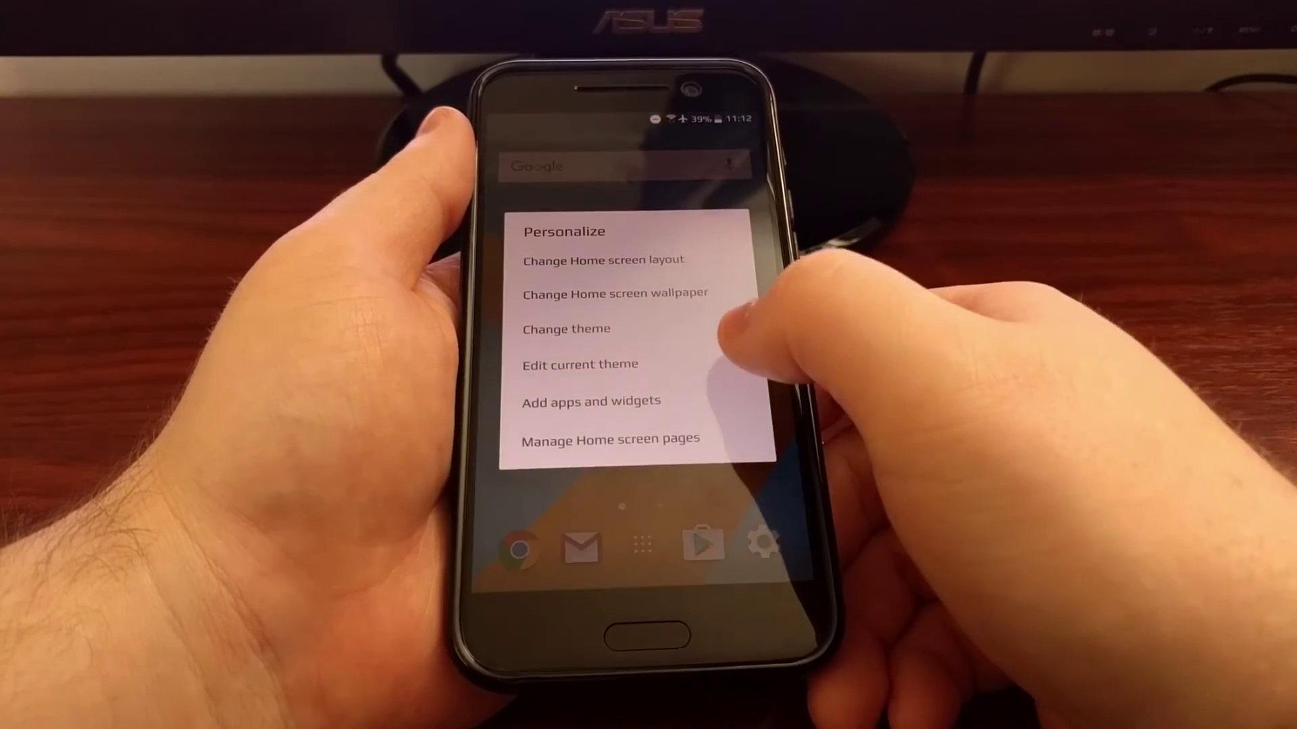
{"action": "left_click", "coordinate": [588, 391]}
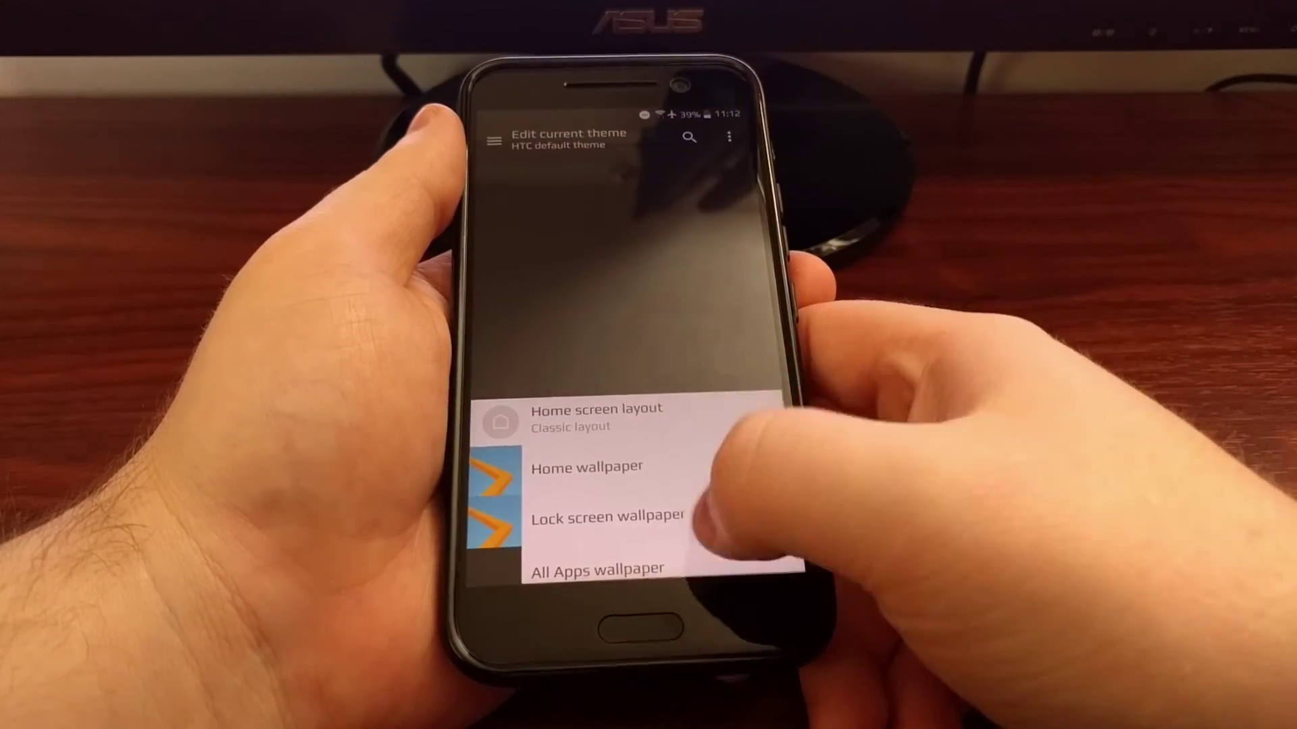
{"action": "scroll", "coordinate": [649, 476], "scroll_direction": "down", "scroll_amount": 5}
{"action": "left_click", "coordinate": [628, 557]}
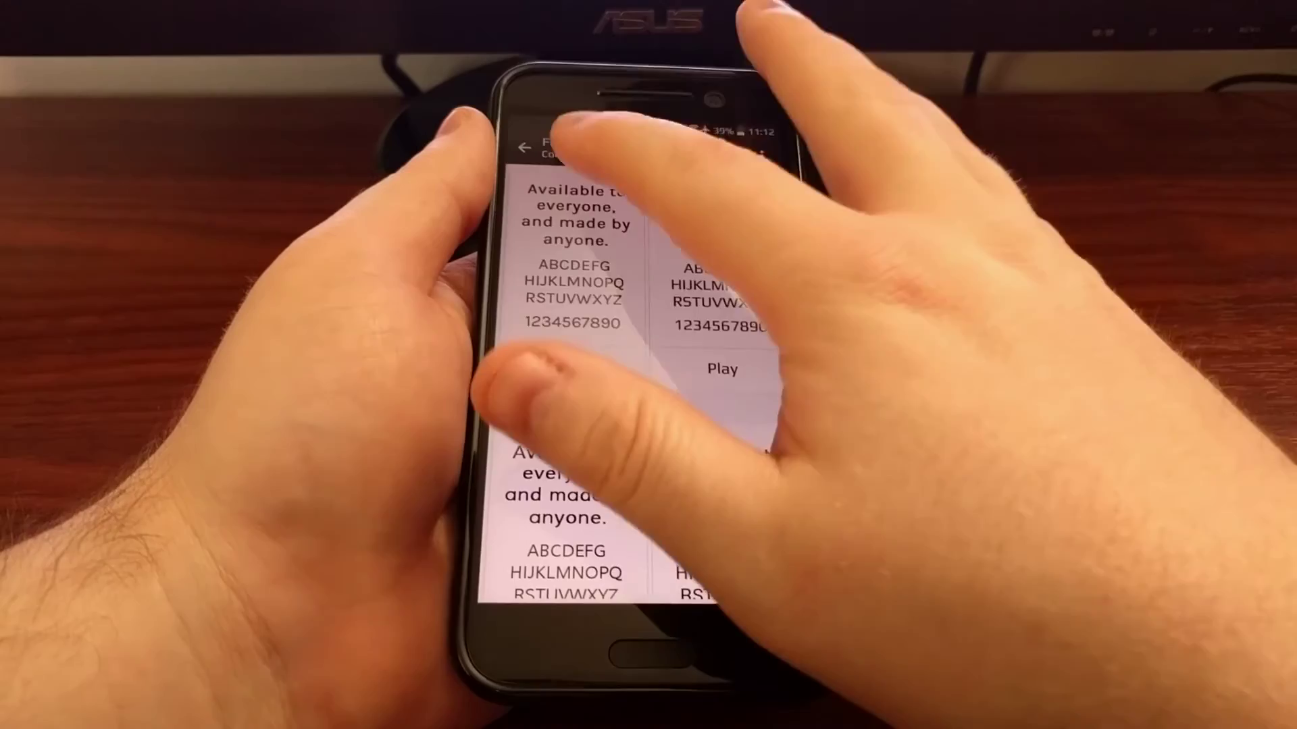
Switch the Fonts source to From HTC, listing Gurajada, Slabo 27px and Hind
{"action": "left_click", "coordinate": [547, 142]}
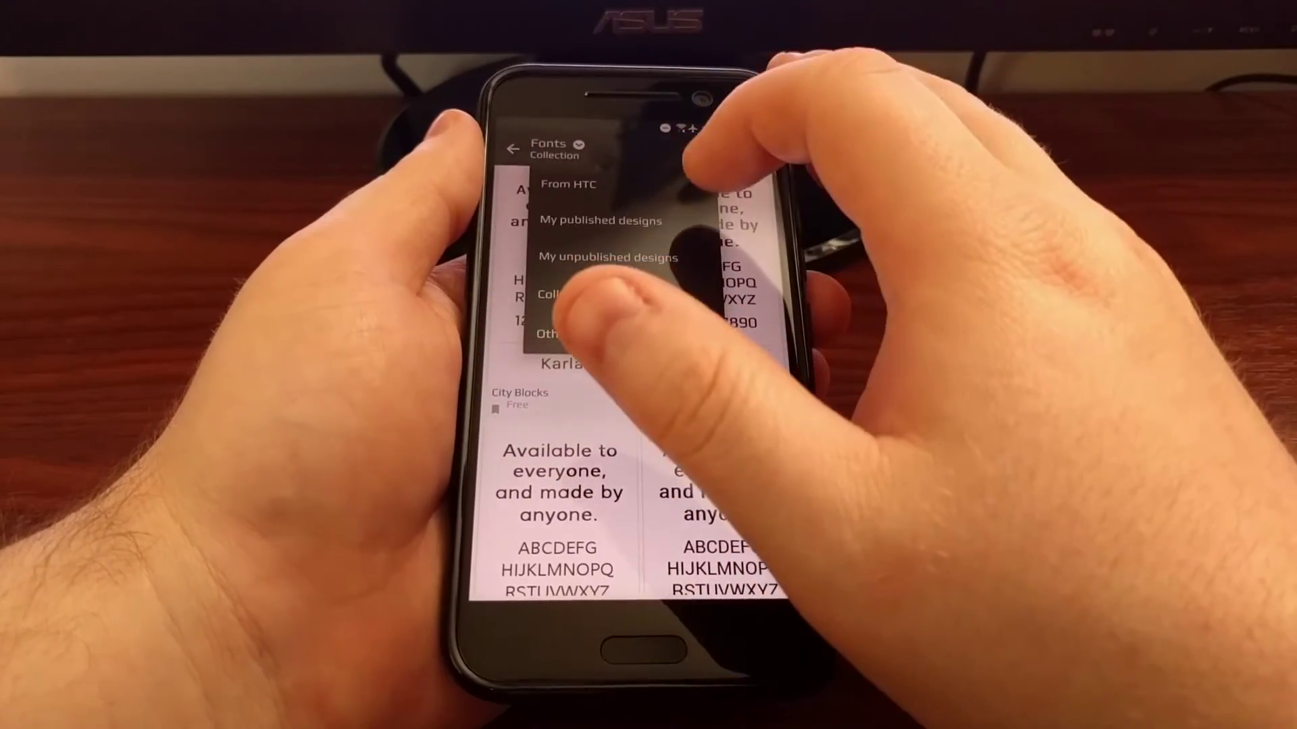
{"action": "left_click", "coordinate": [572, 183]}
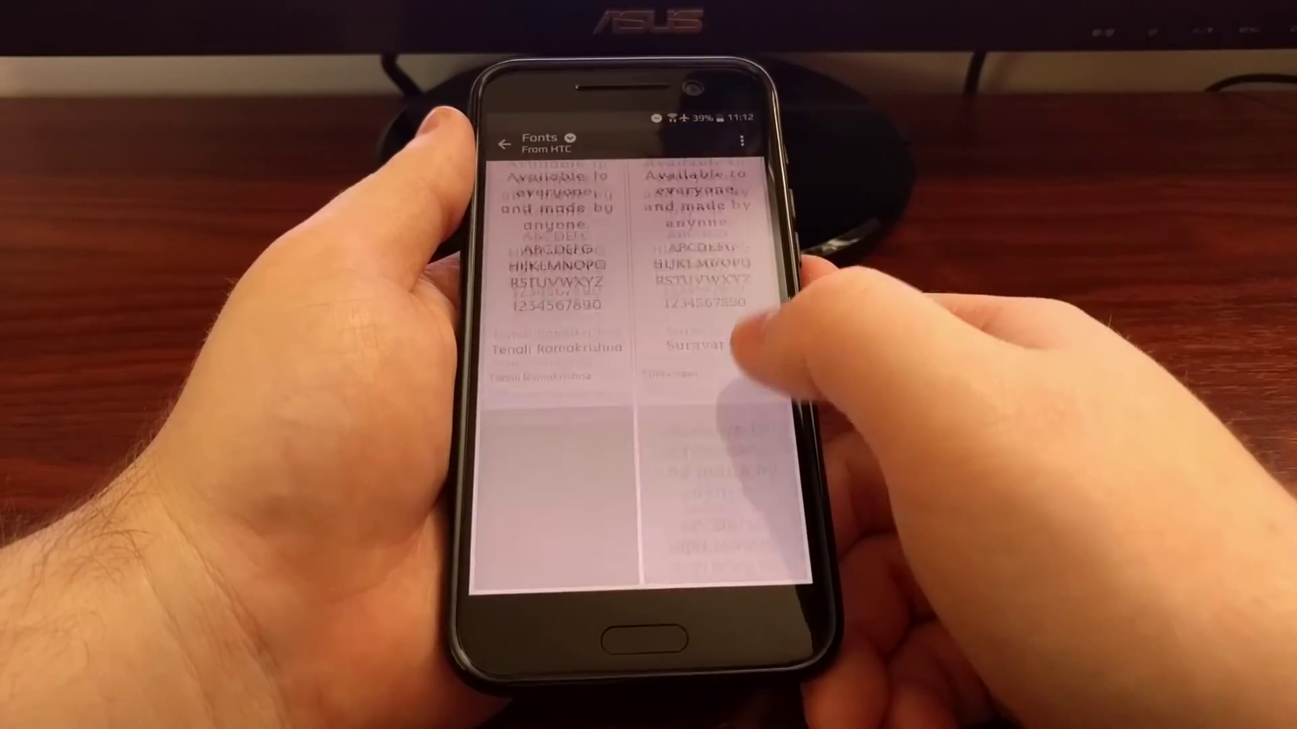
{"action": "scroll", "coordinate": [638, 376], "scroll_direction": "down", "scroll_amount": 5}
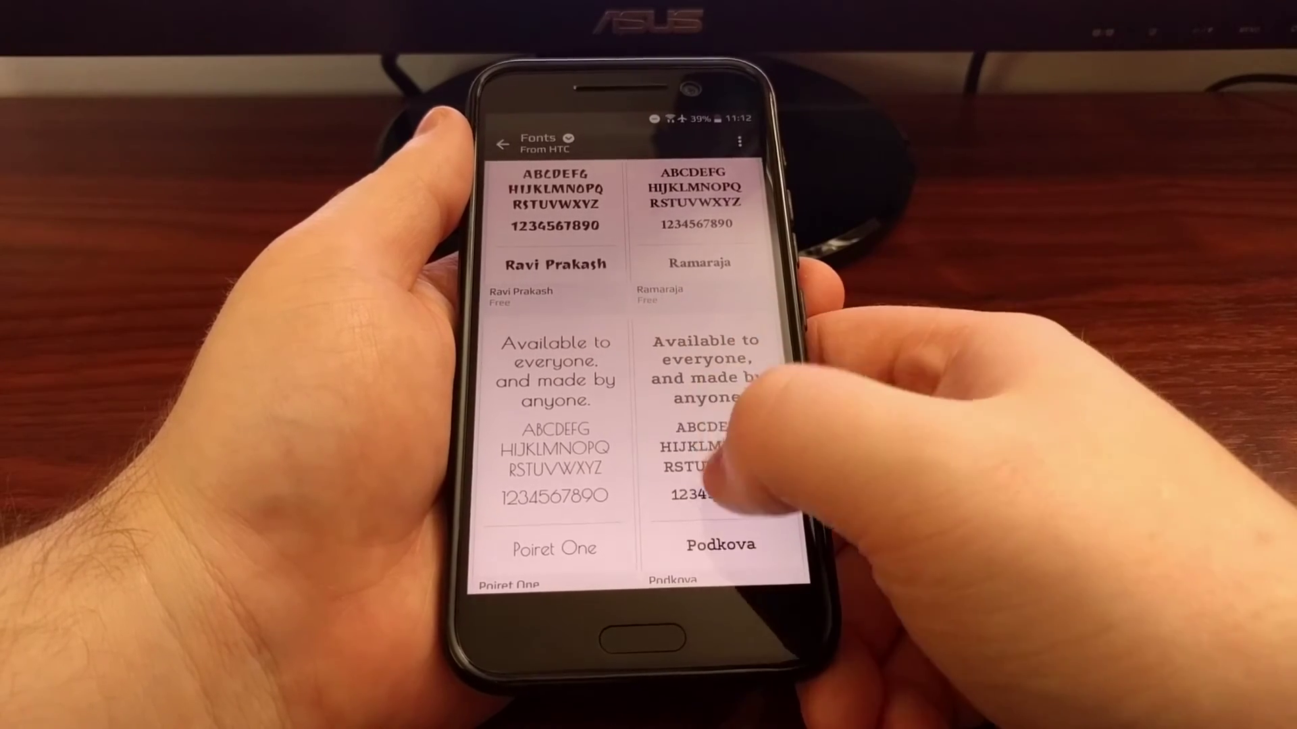
{"action": "scroll", "coordinate": [739, 420], "scroll_direction": "down", "scroll_amount": 3}
{"action": "scroll", "coordinate": [710, 405], "scroll_direction": "down", "scroll_amount": 3}
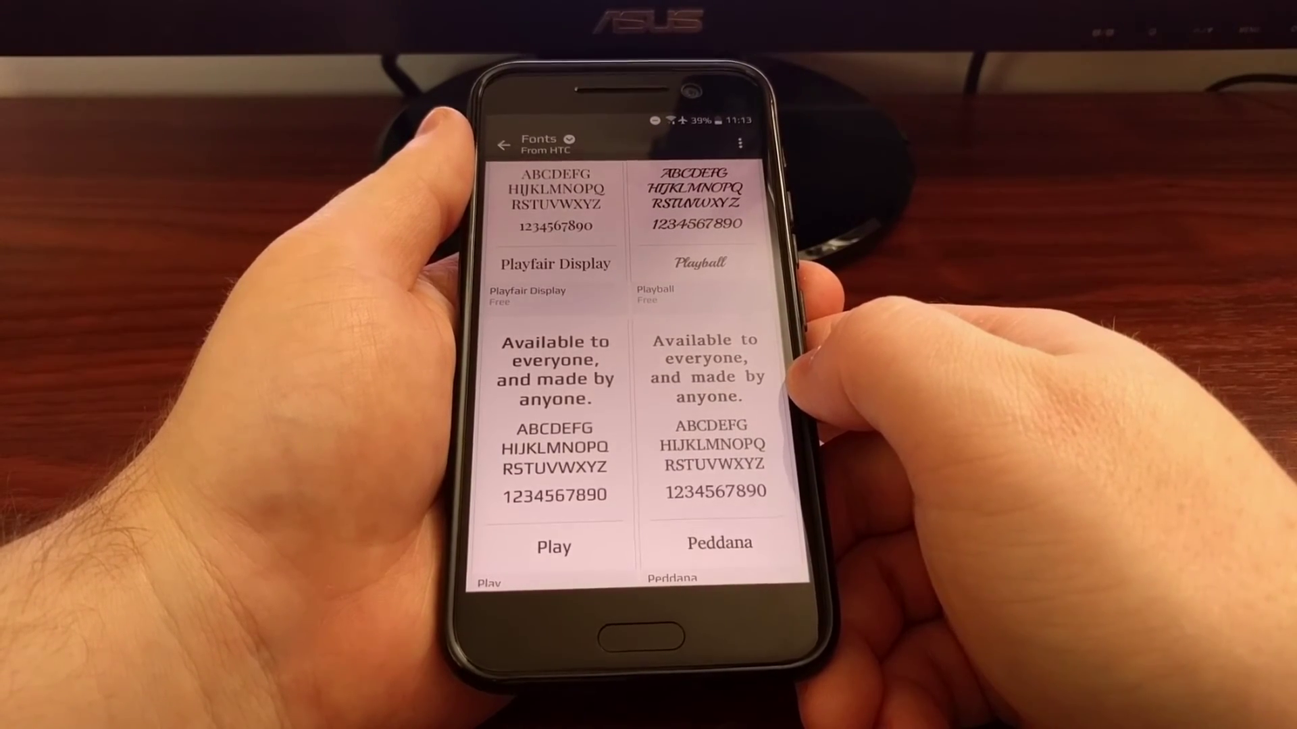
{"action": "scroll", "coordinate": [639, 376], "scroll_direction": "down", "scroll_amount": 2}
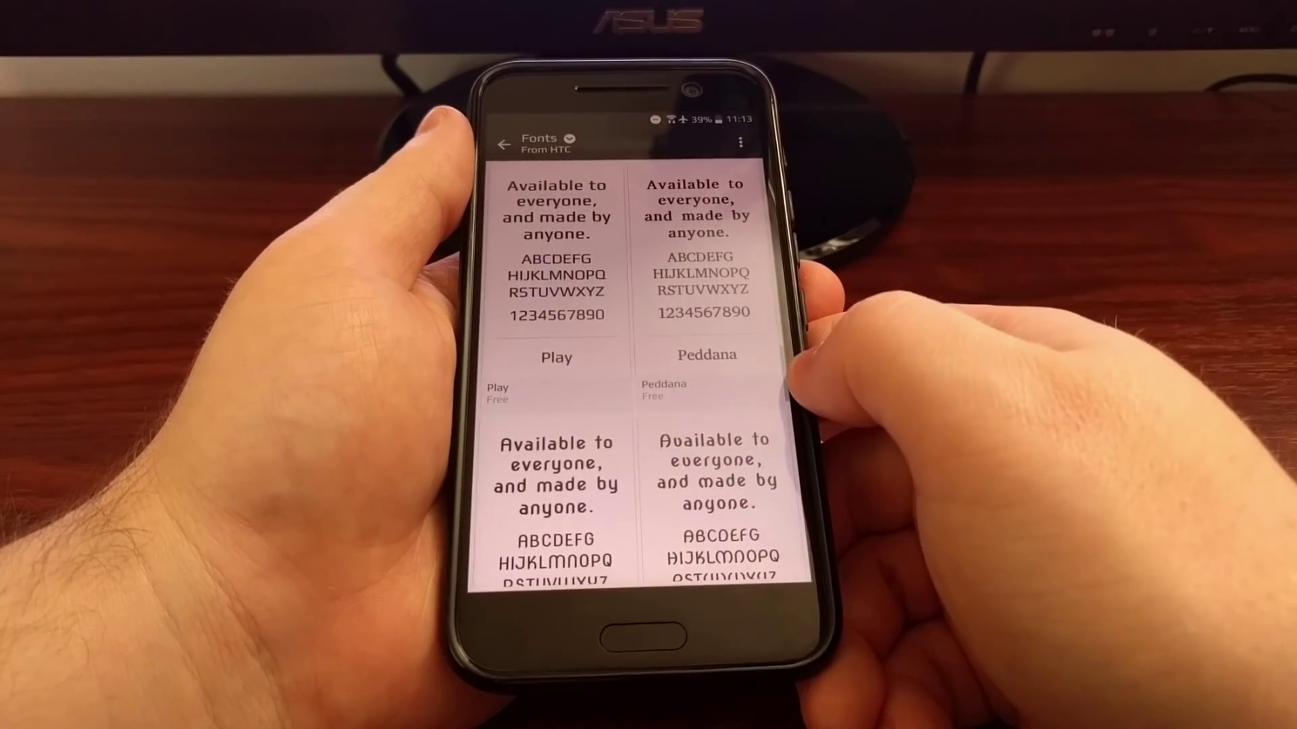
{"action": "scroll", "coordinate": [790, 406], "scroll_direction": "down", "scroll_amount": 3}
{"action": "scroll", "coordinate": [795, 395], "scroll_direction": "down", "scroll_amount": 3}
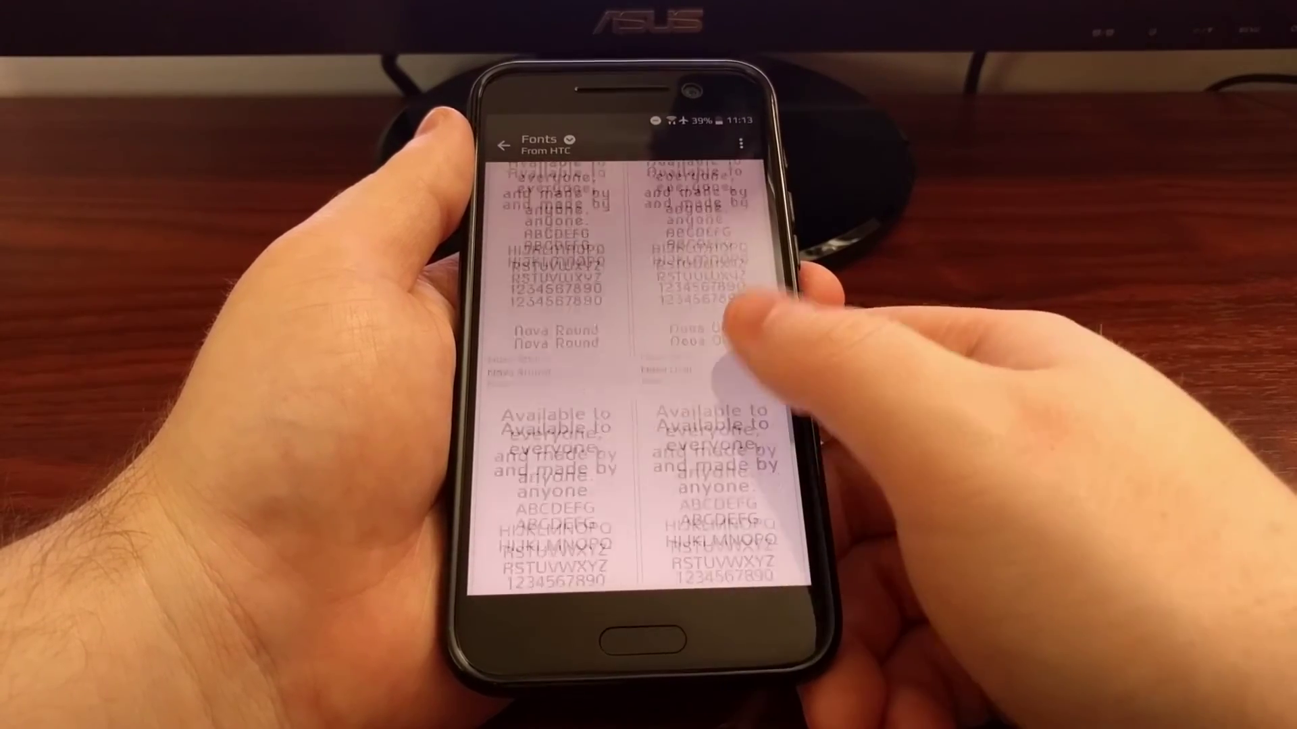
{"action": "scroll", "coordinate": [750, 375], "scroll_direction": "down", "scroll_amount": 3}
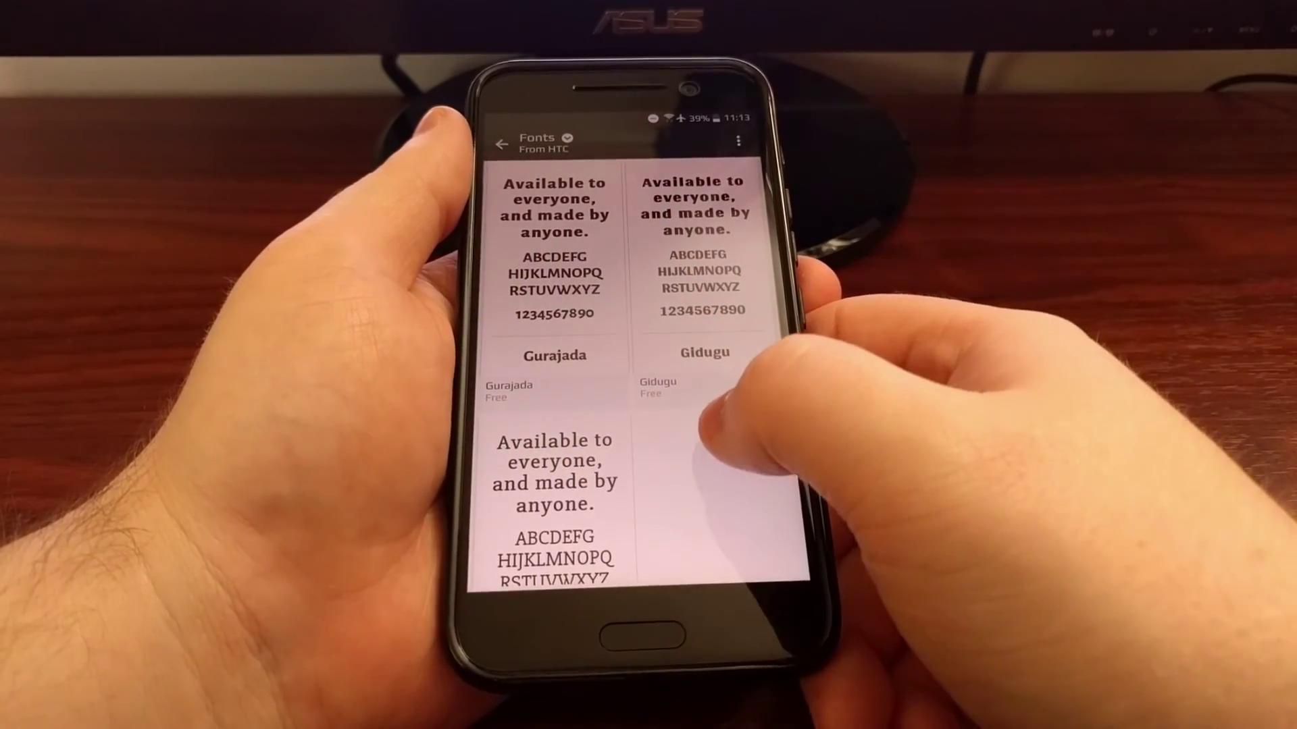
{"action": "scroll", "coordinate": [720, 386], "scroll_direction": "down", "scroll_amount": 3}
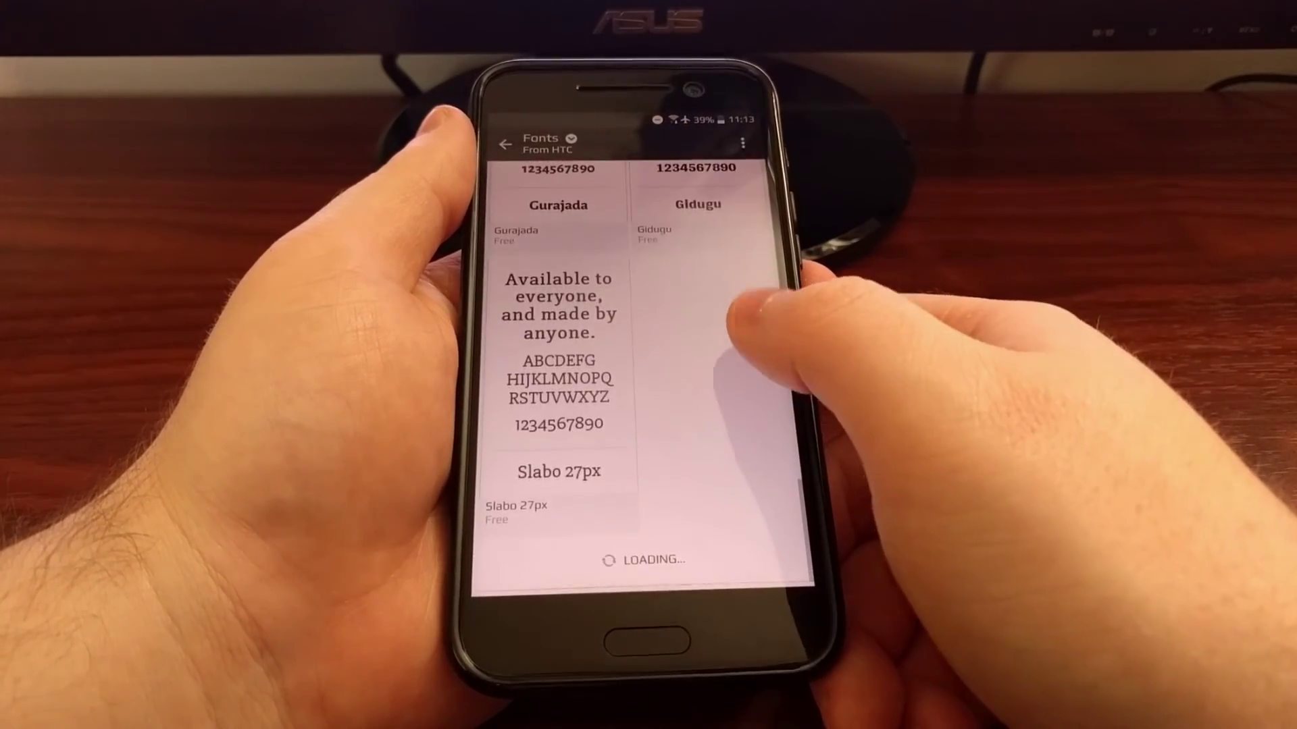
{"action": "scroll", "coordinate": [740, 334], "scroll_direction": "down", "scroll_amount": 5}
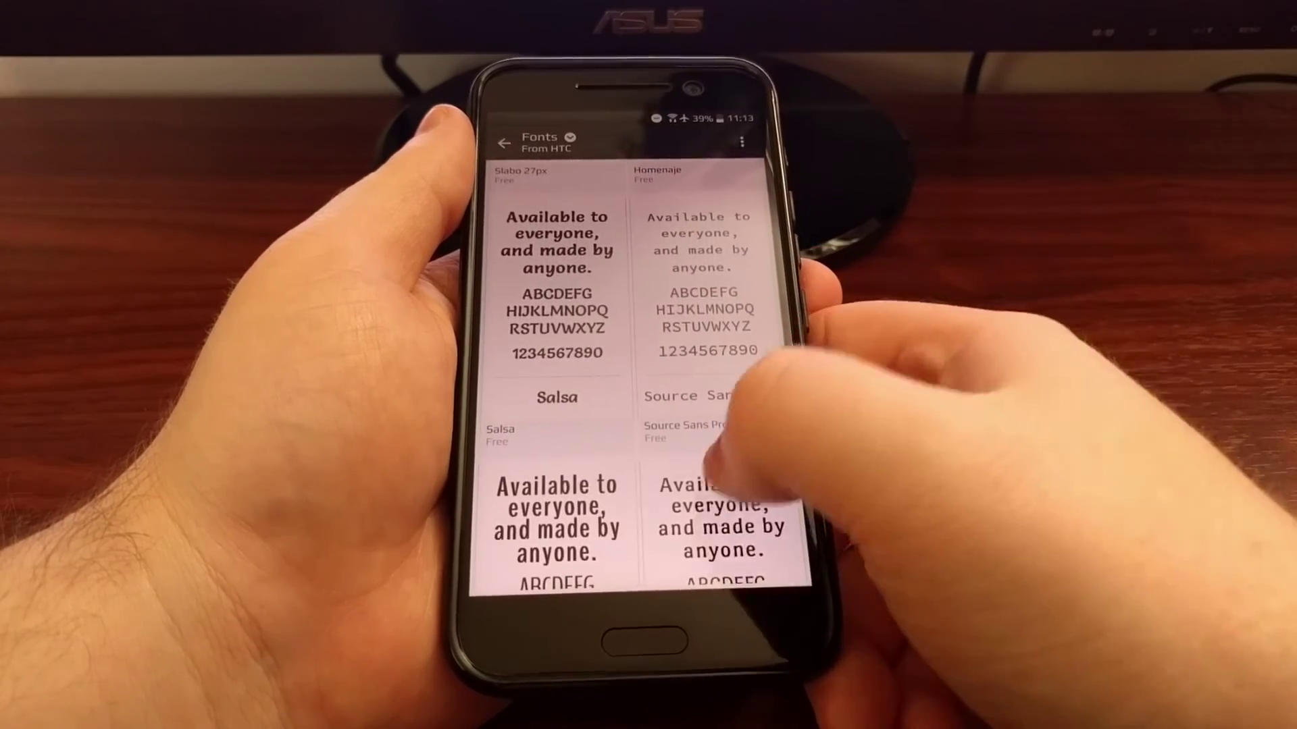
{"action": "scroll", "coordinate": [725, 456], "scroll_direction": "down", "scroll_amount": 5}
{"action": "scroll", "coordinate": [724, 457], "scroll_direction": "down", "scroll_amount": 5}
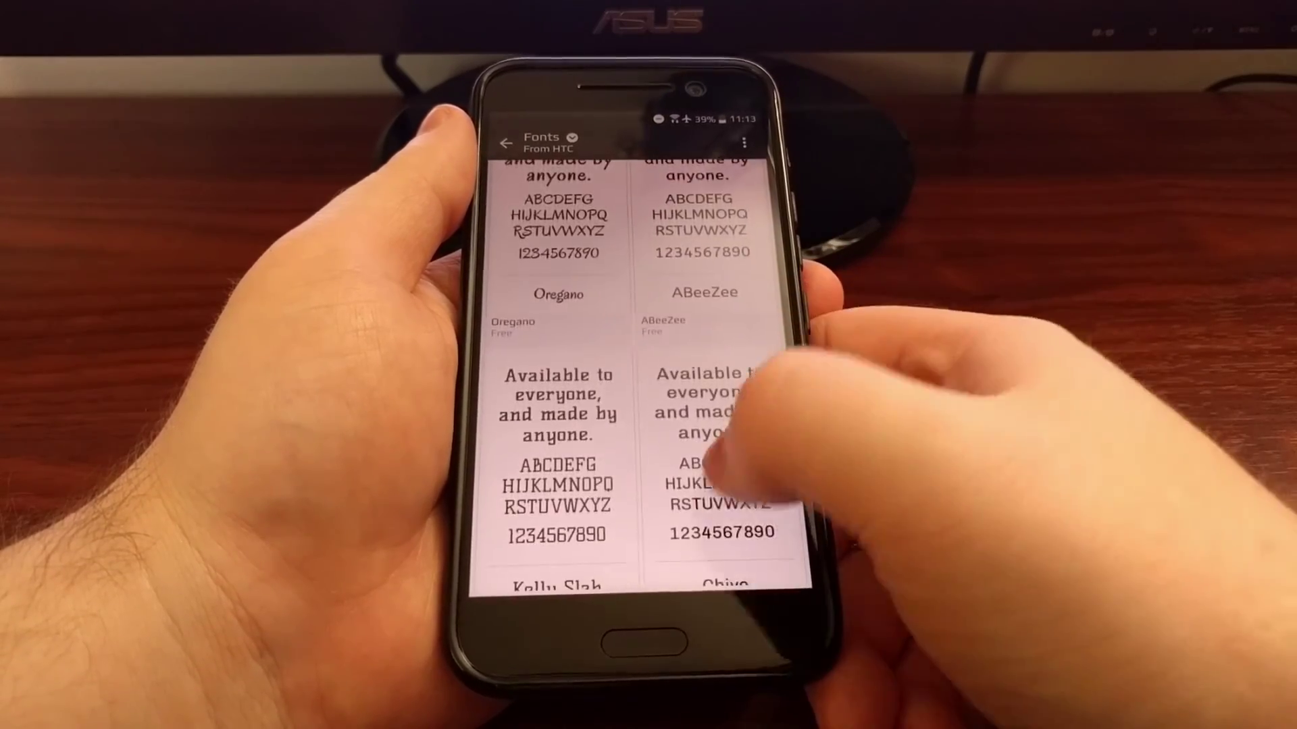
{"action": "scroll", "coordinate": [710, 461], "scroll_direction": "down", "scroll_amount": 5}
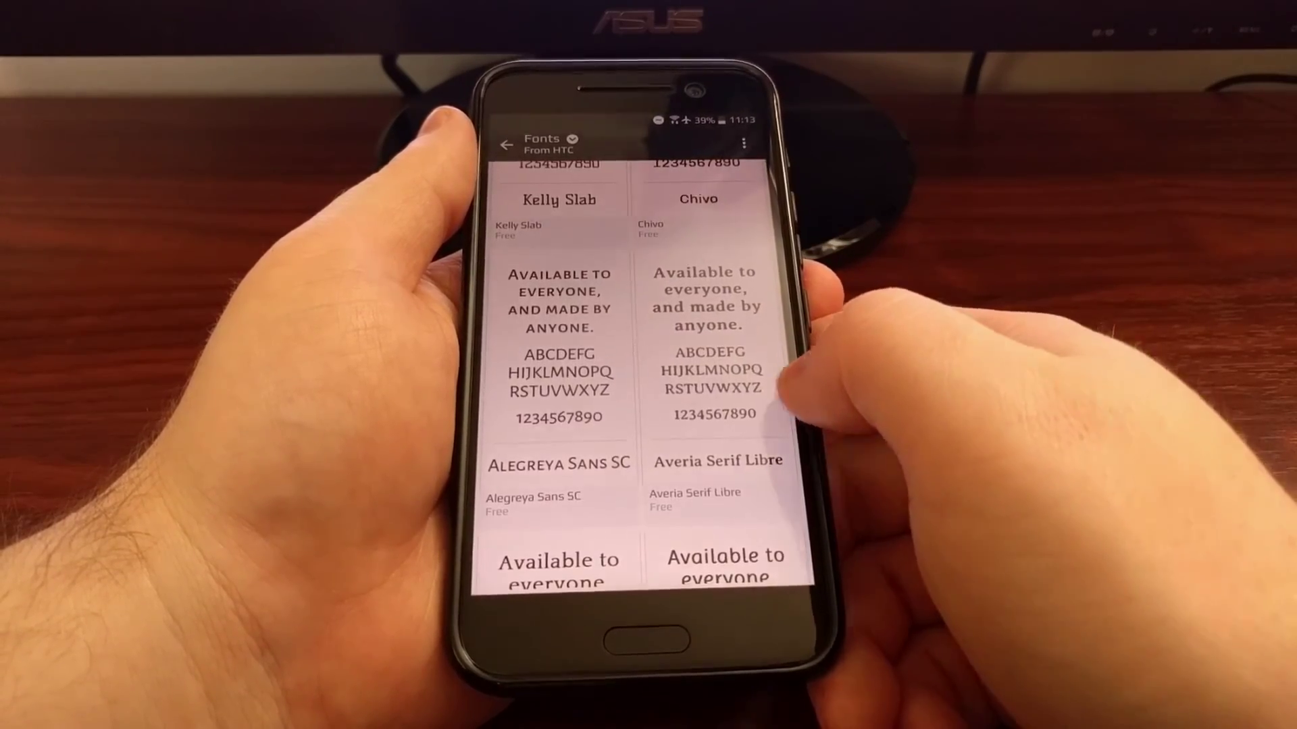
{"action": "scroll", "coordinate": [724, 405], "scroll_direction": "down", "scroll_amount": 5}
{"action": "scroll", "coordinate": [710, 486], "scroll_direction": "down", "scroll_amount": 10}
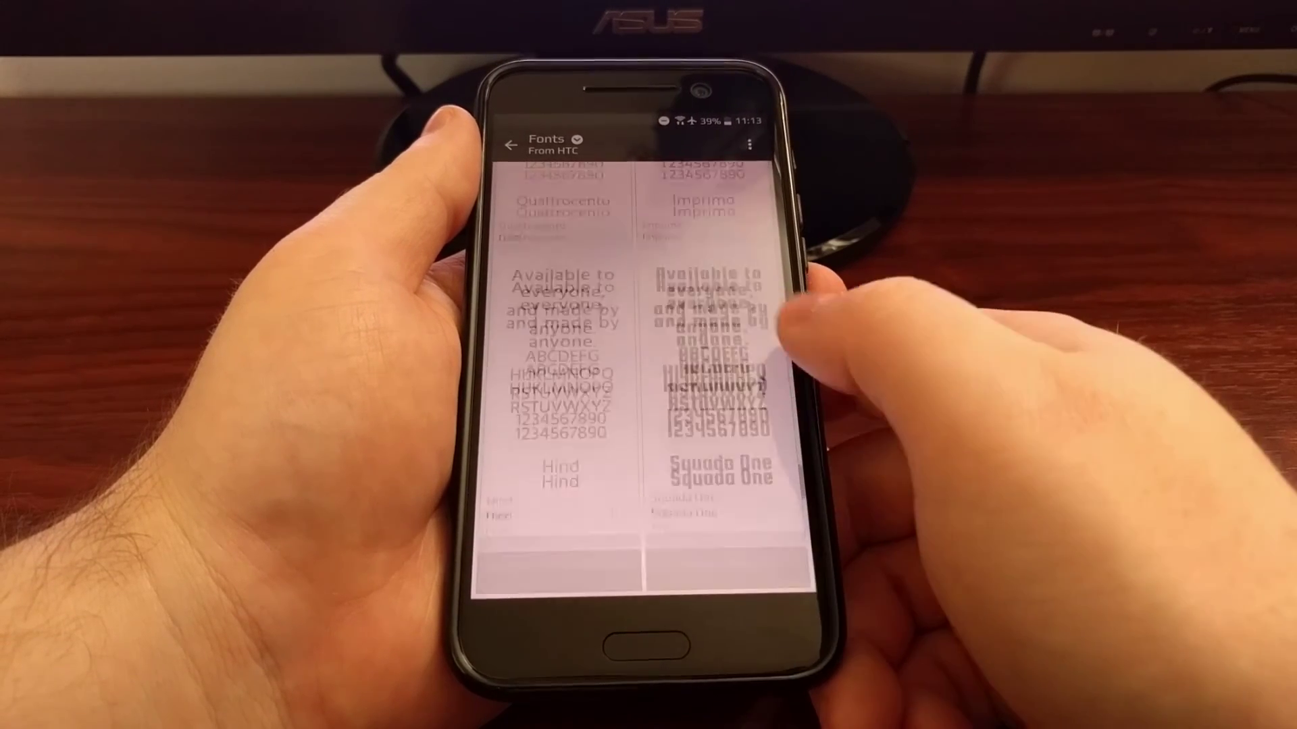